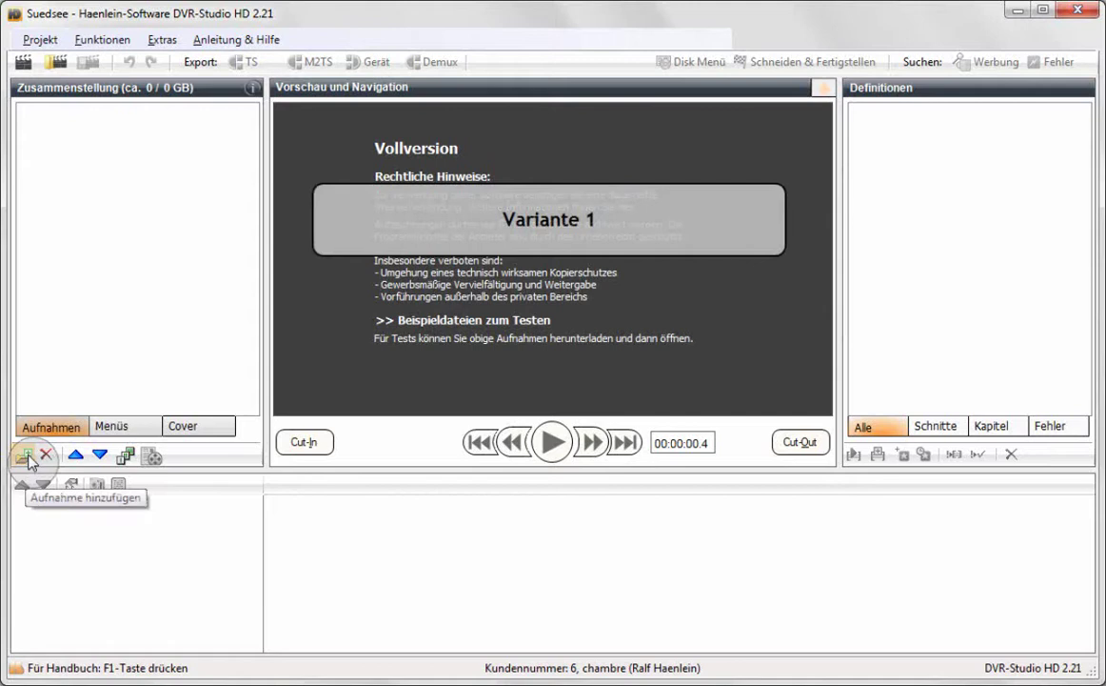
Step: Add the recording Suedsee2011.trp to the project and scrub through it to the end
left_click(29, 461)
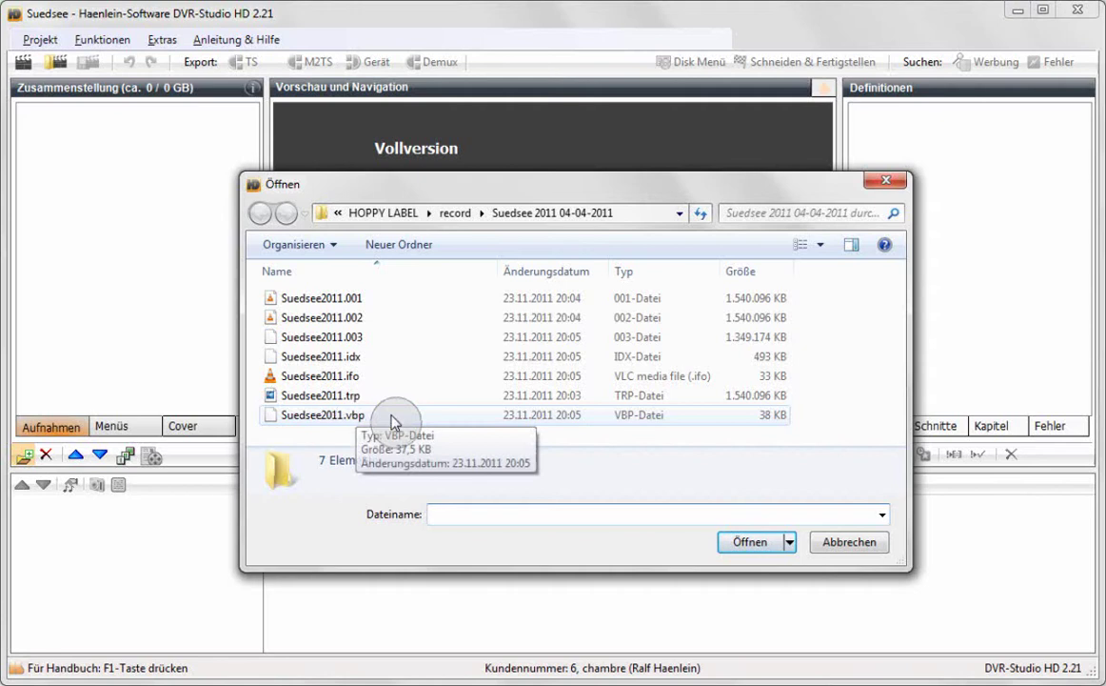
left_click(338, 395)
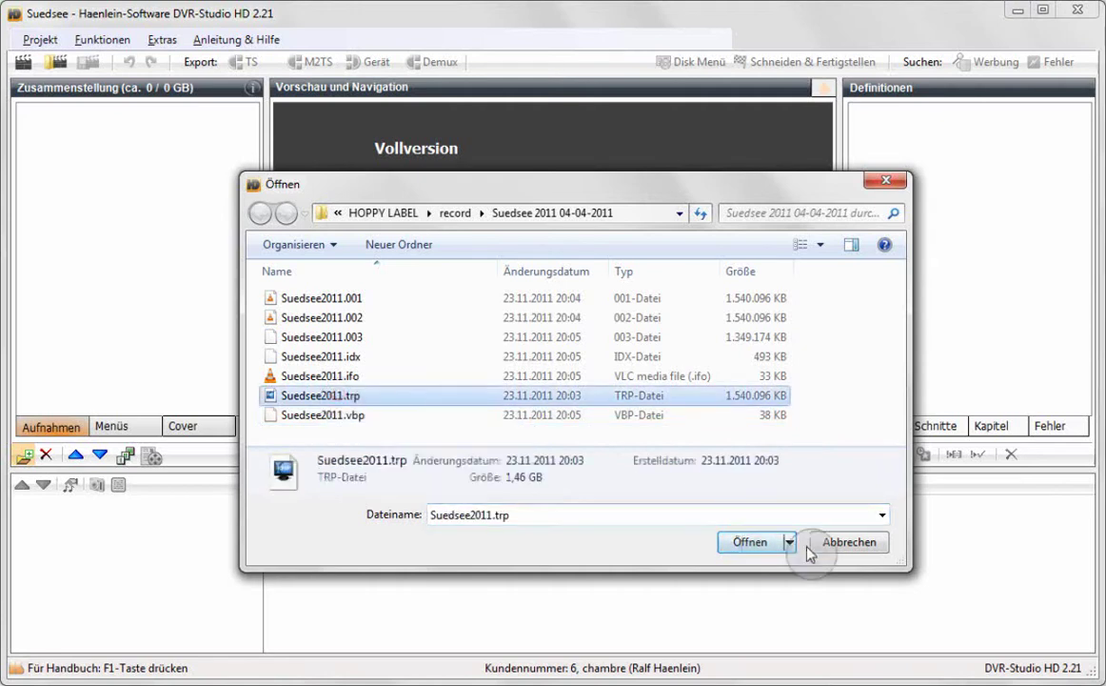
left_click(742, 541)
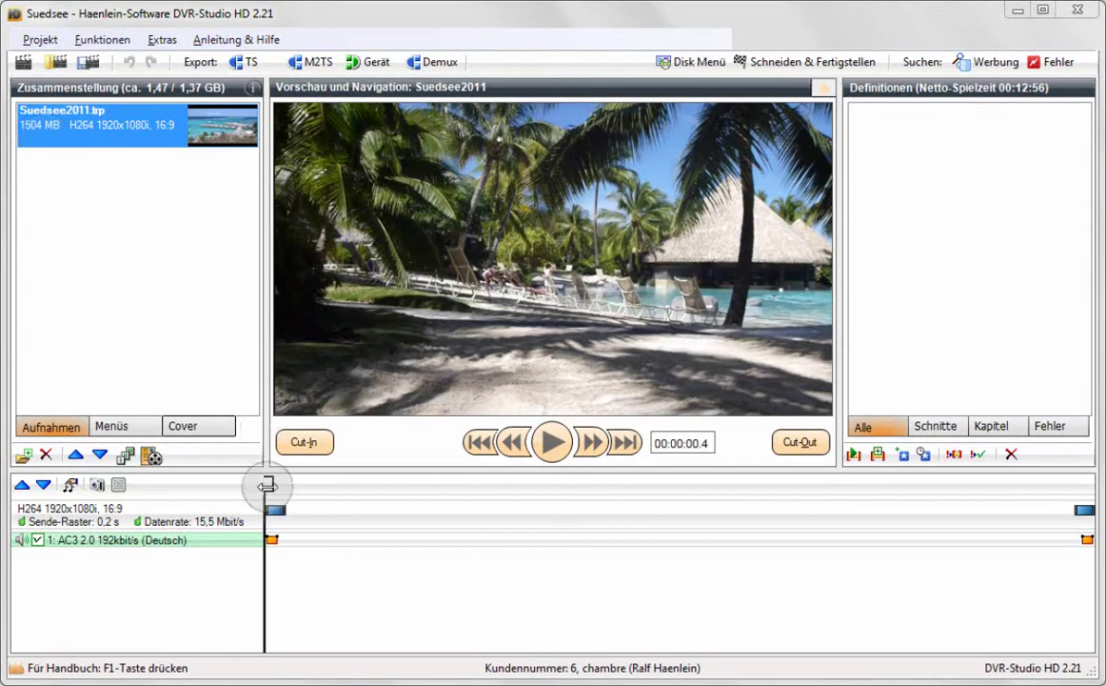
left_click_drag(266, 478, 693, 486)
left_click_drag(835, 503, 1095, 485)
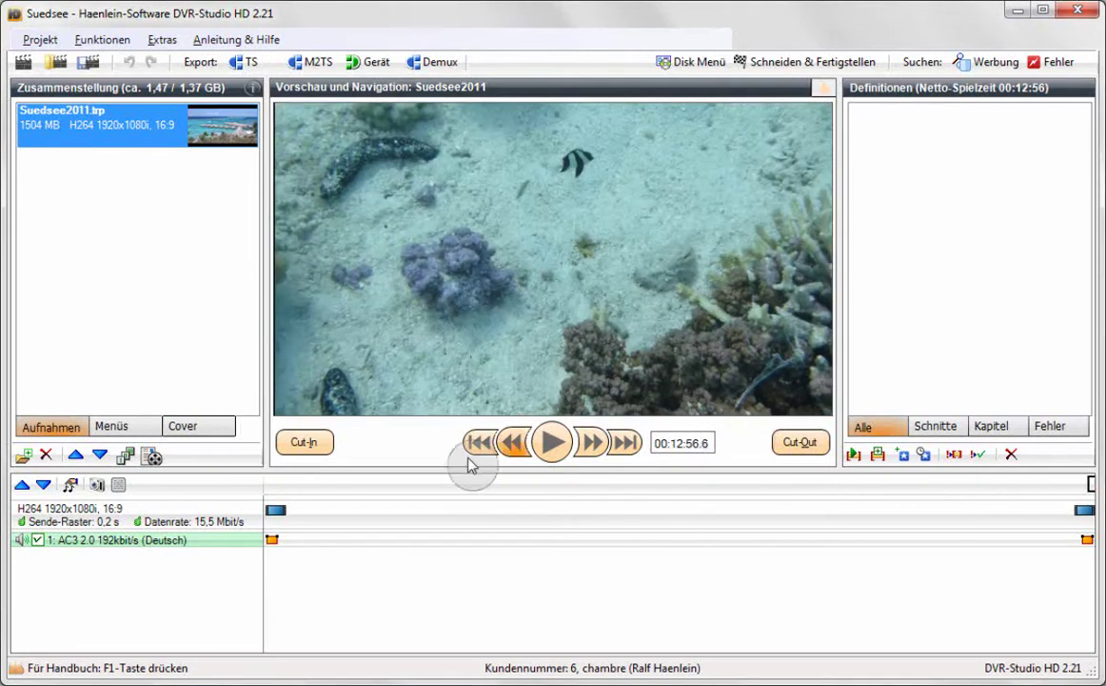
Step: Add Suedsee2011.001, Suedsee2011.002 and Suedsee2011.003 to the project one at a time, and scrub the last one to its end
left_click(24, 457)
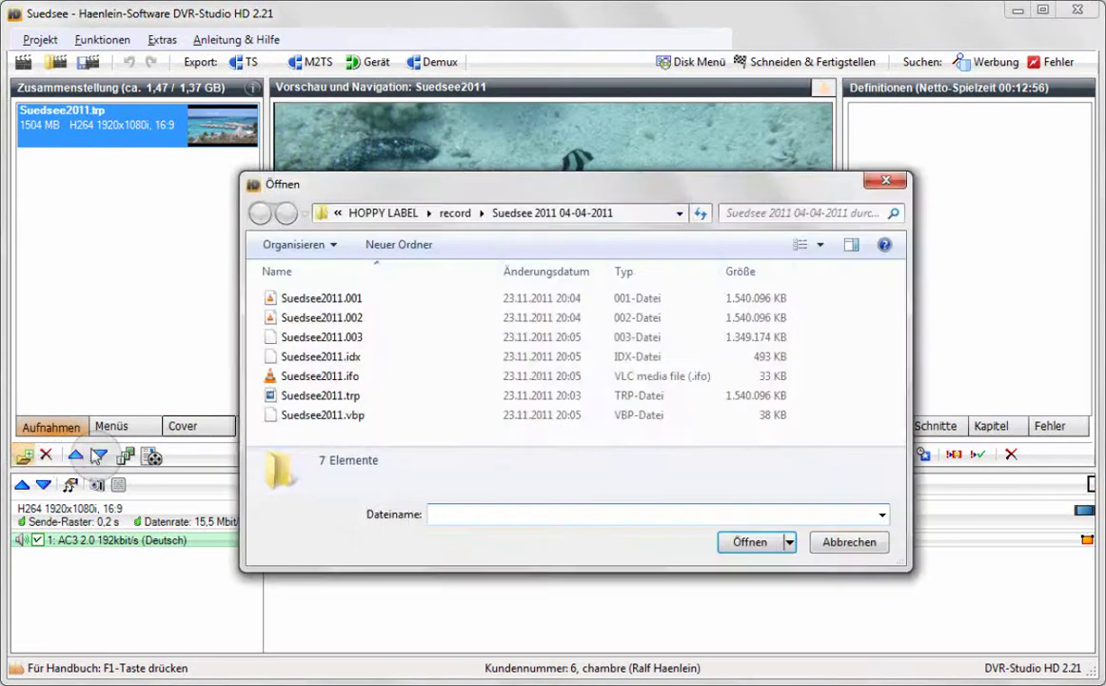
left_click(342, 303)
left_click(749, 540)
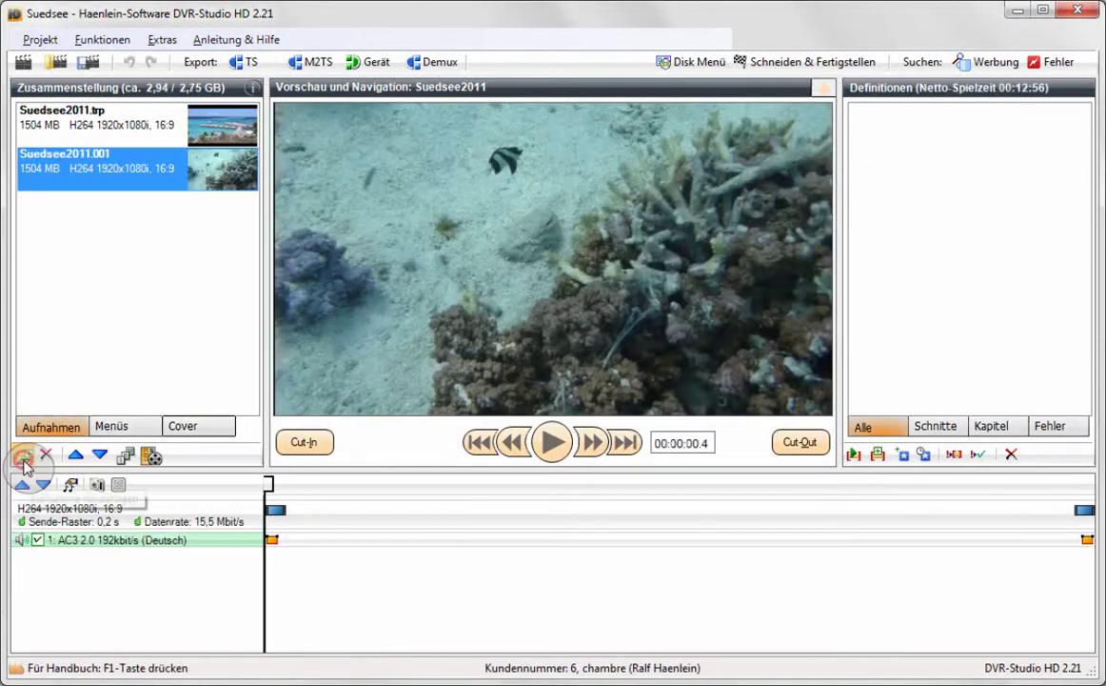
left_click(23, 460)
left_click(343, 317)
left_click(751, 545)
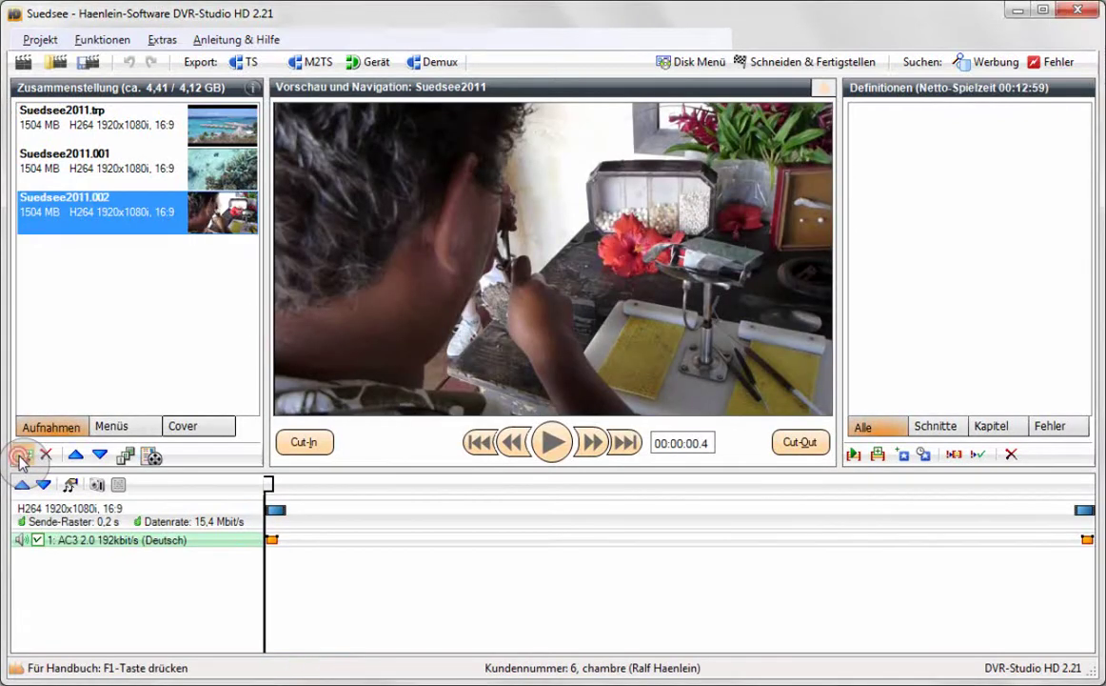
left_click(21, 459)
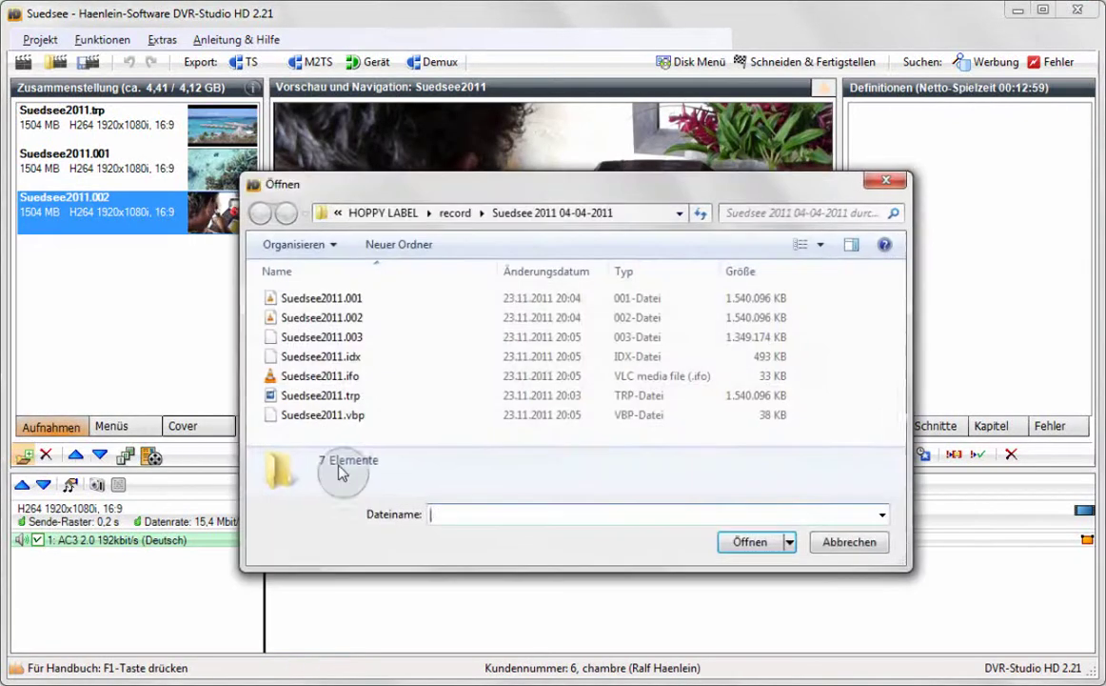
left_click(314, 337)
left_click(758, 609)
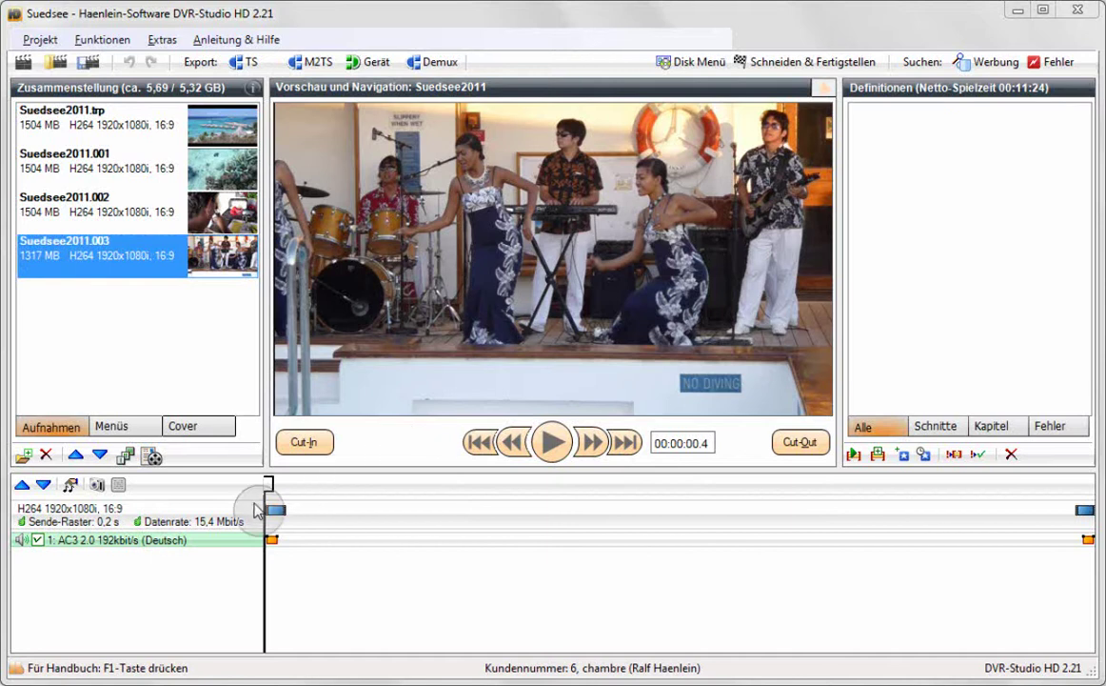
mouse_move(265, 486)
left_mouse_down()
mouse_move(894, 502)
mouse_move(1094, 485)
left_mouse_up()
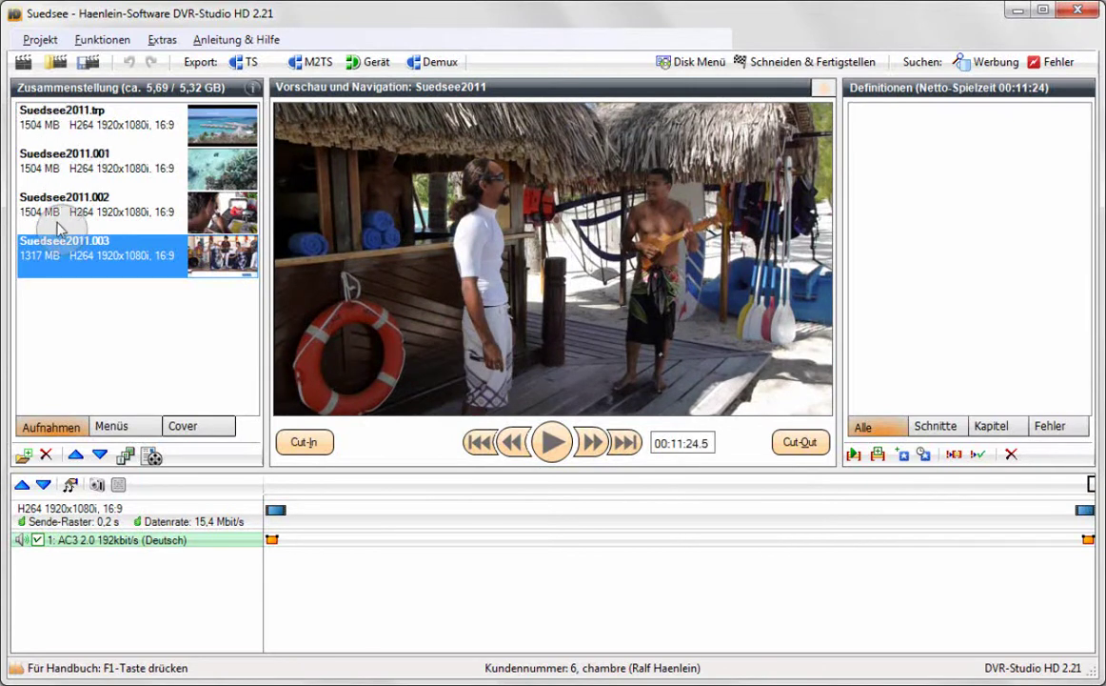
Step: Merge all four recordings into a single recording, and split it back into its individual files
left_click(43, 131)
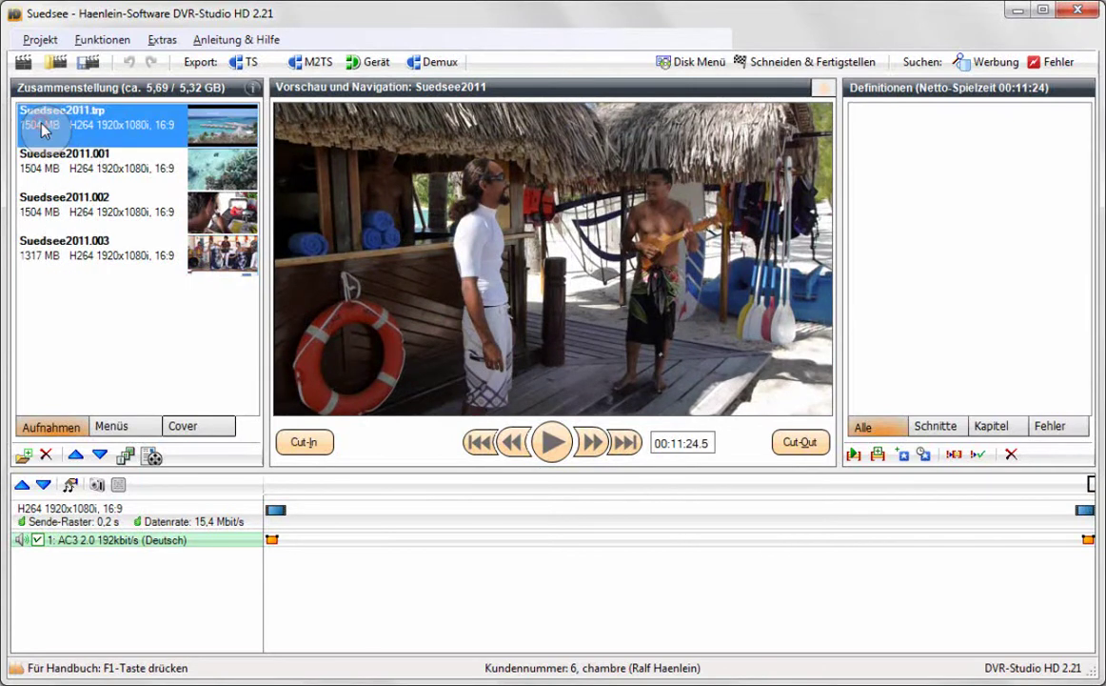
left_click(60, 243, "shift")
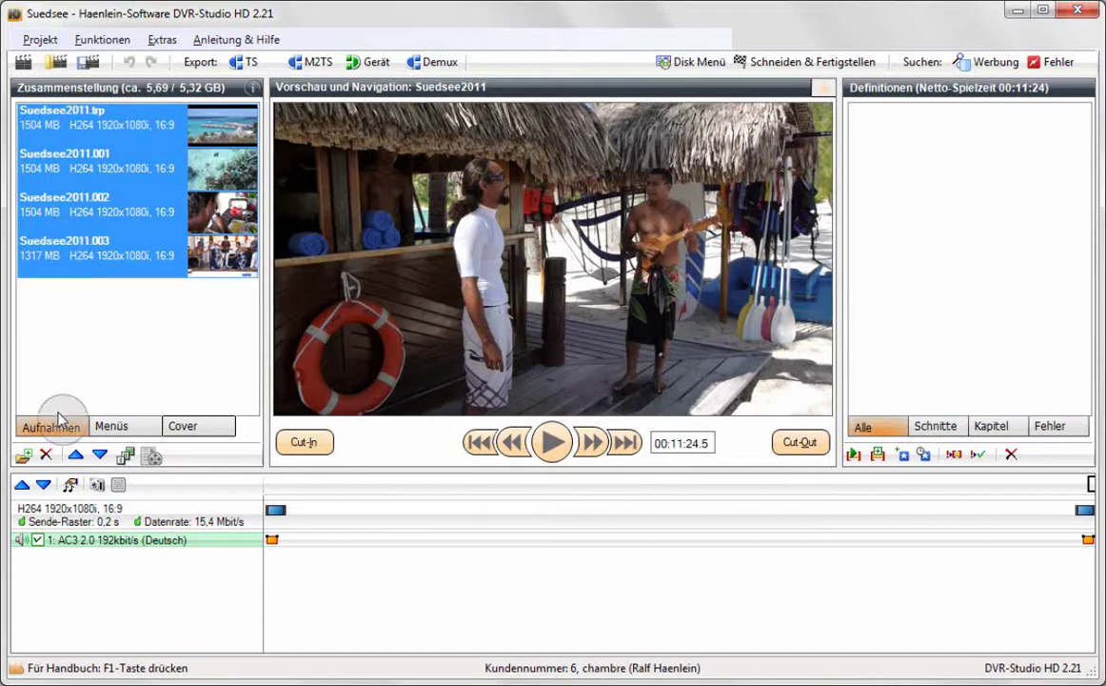
left_click(127, 458)
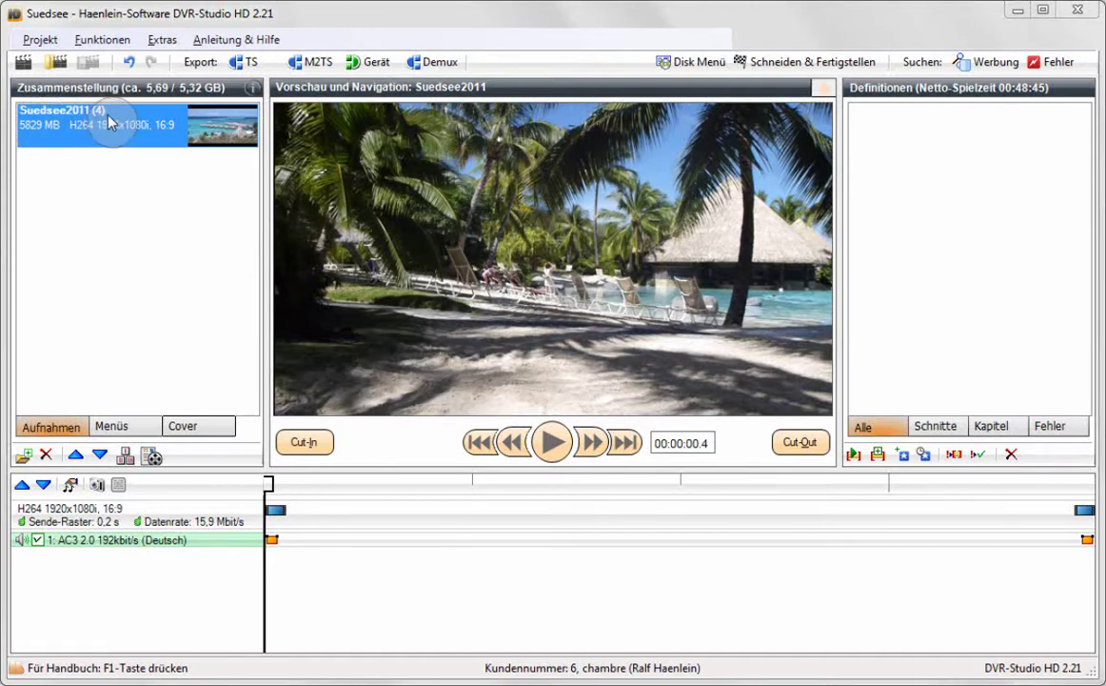
left_click(123, 461)
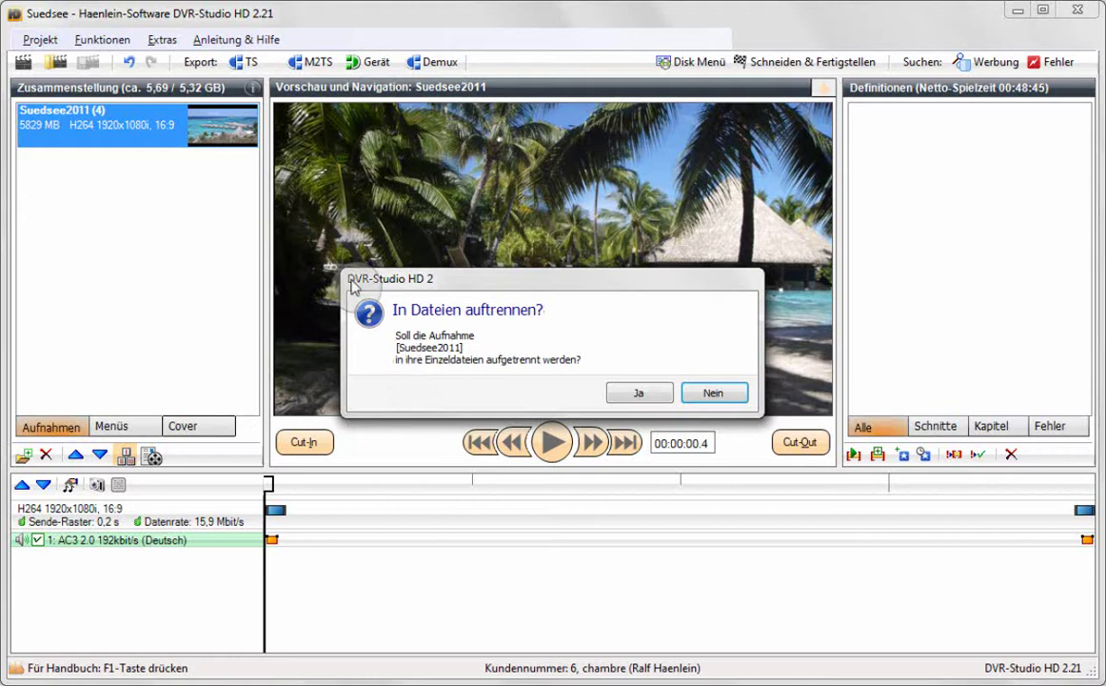
left_click(628, 396)
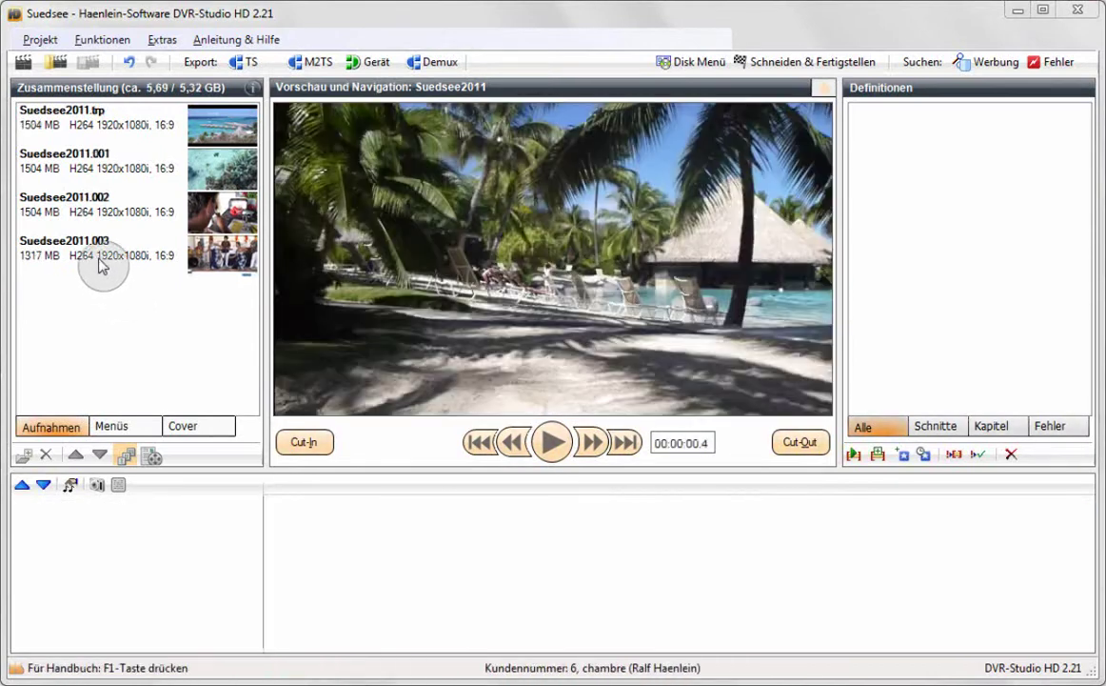
Step: Move Suedsee2011.002 up one place in the recordings list, and move it down to the end of the list
left_click(72, 210)
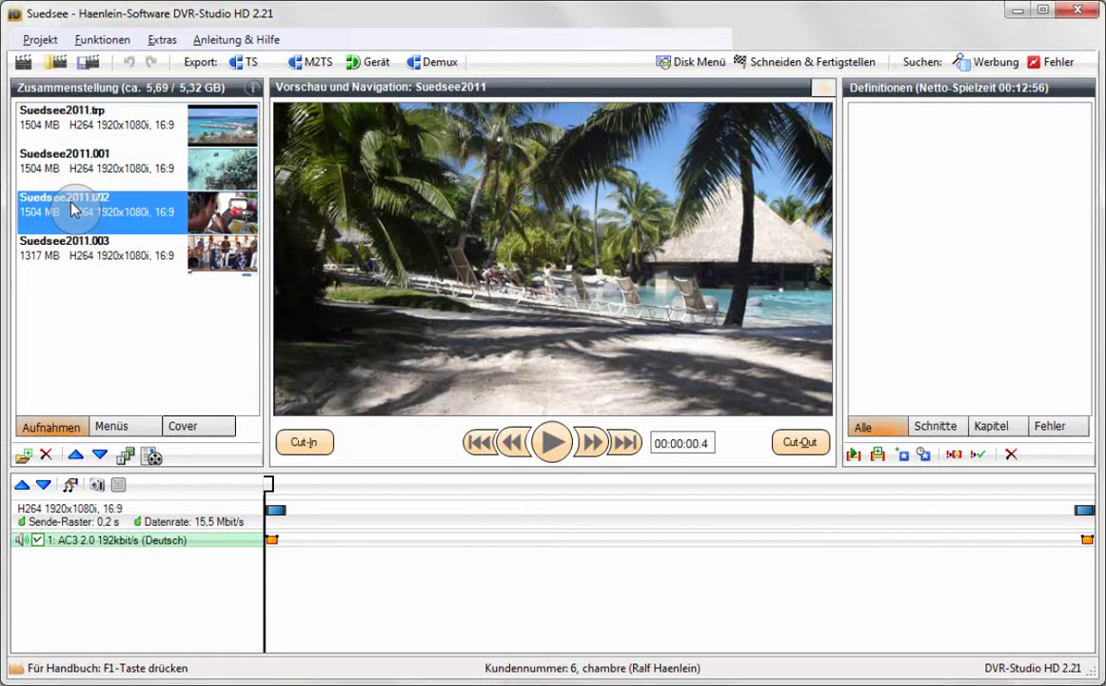
left_click(76, 456)
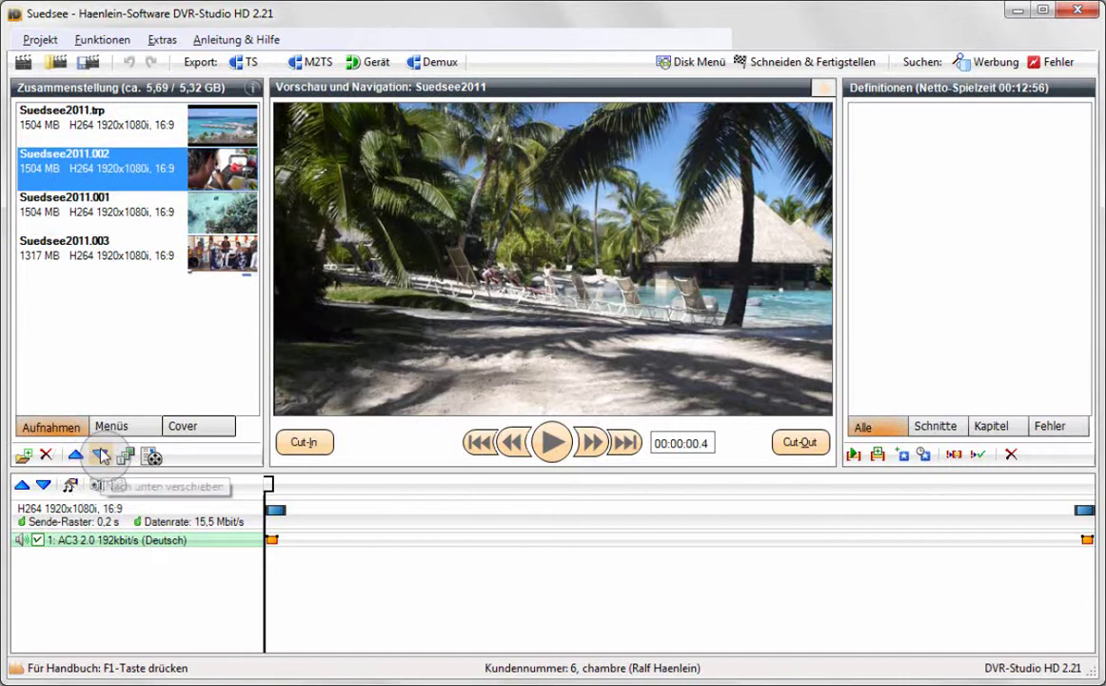
left_click(100, 456)
left_click(100, 455)
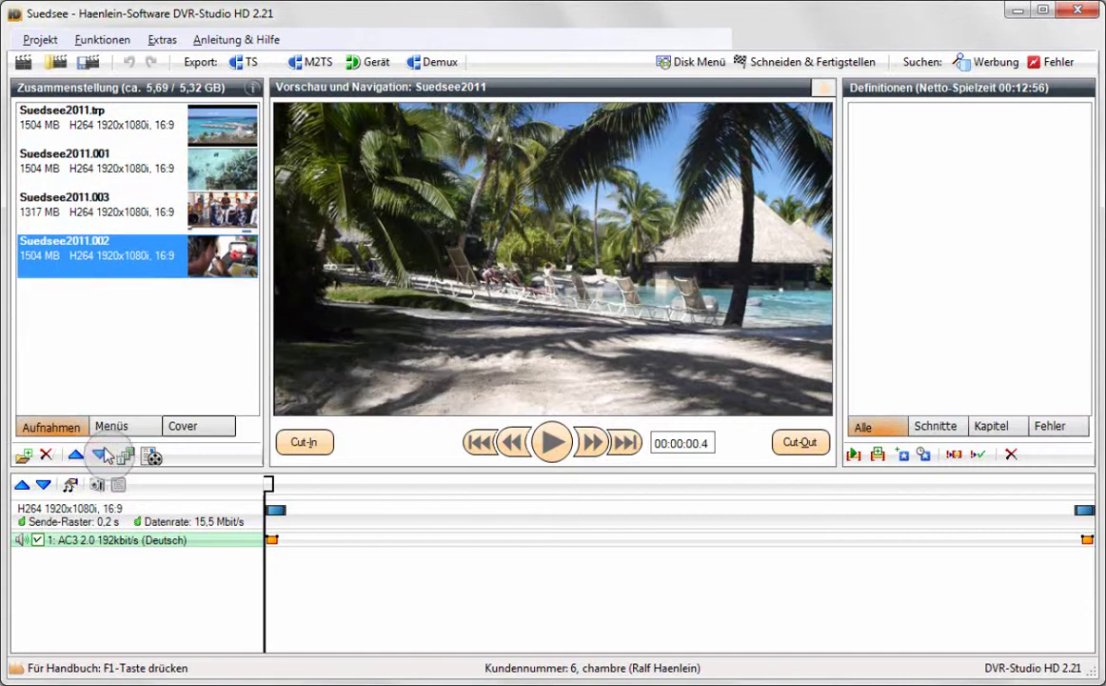
Step: Delete Suedsee2011.002 from the project, followed by the three remaining recordings together
left_click(47, 455)
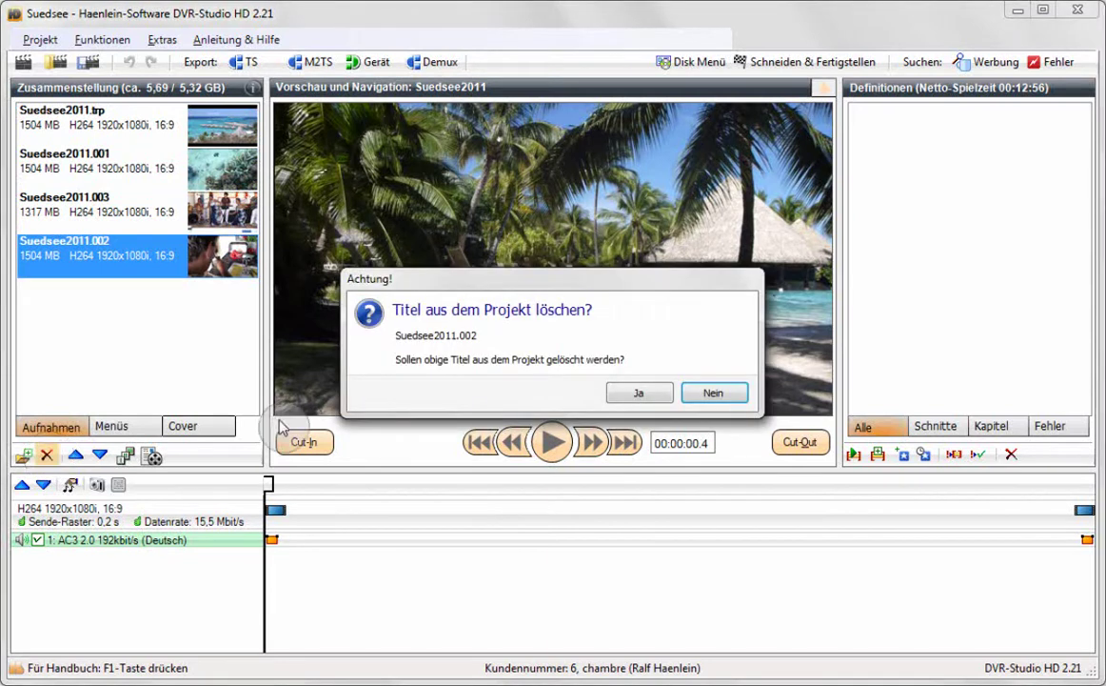
left_click(637, 393)
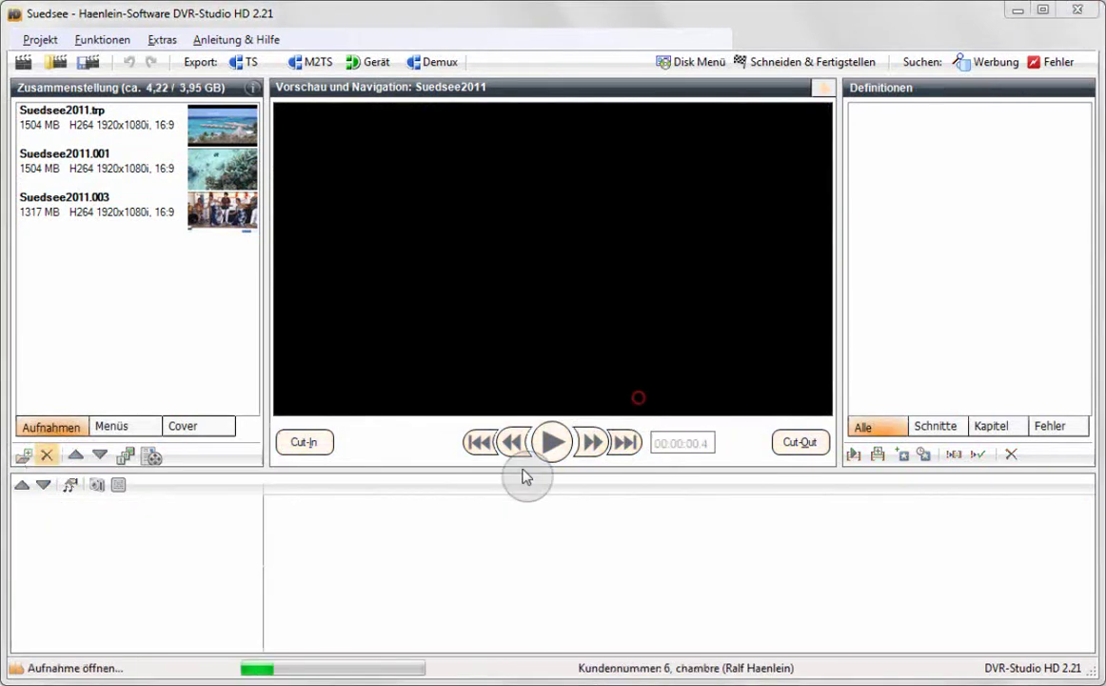
left_click(80, 127)
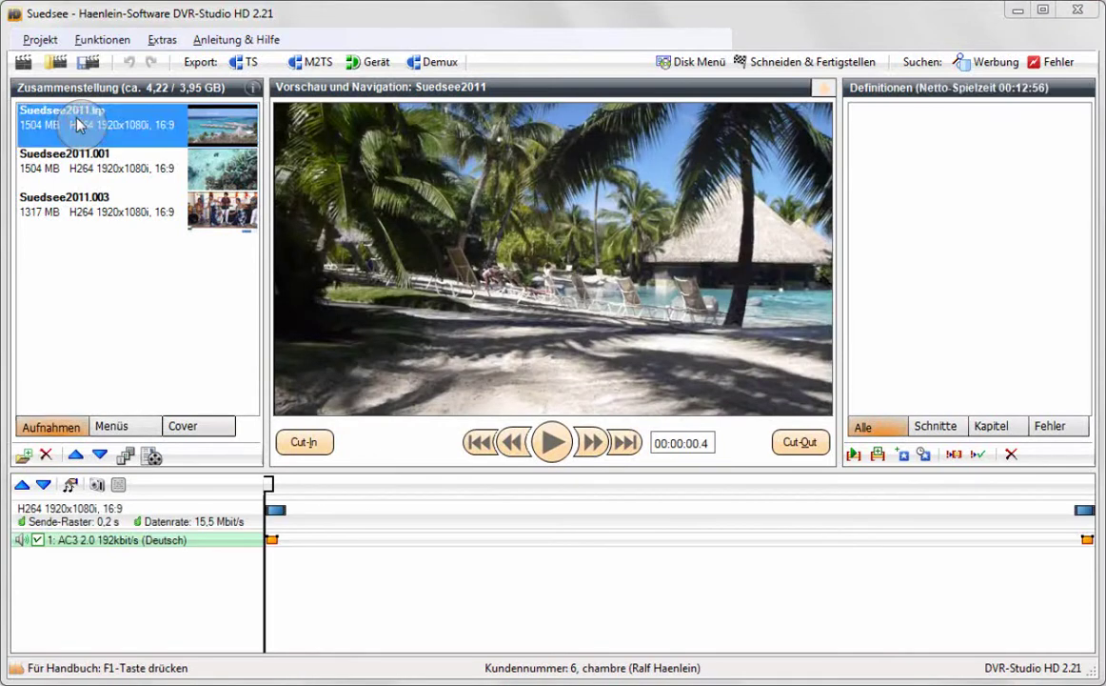
left_click(74, 208, "shift")
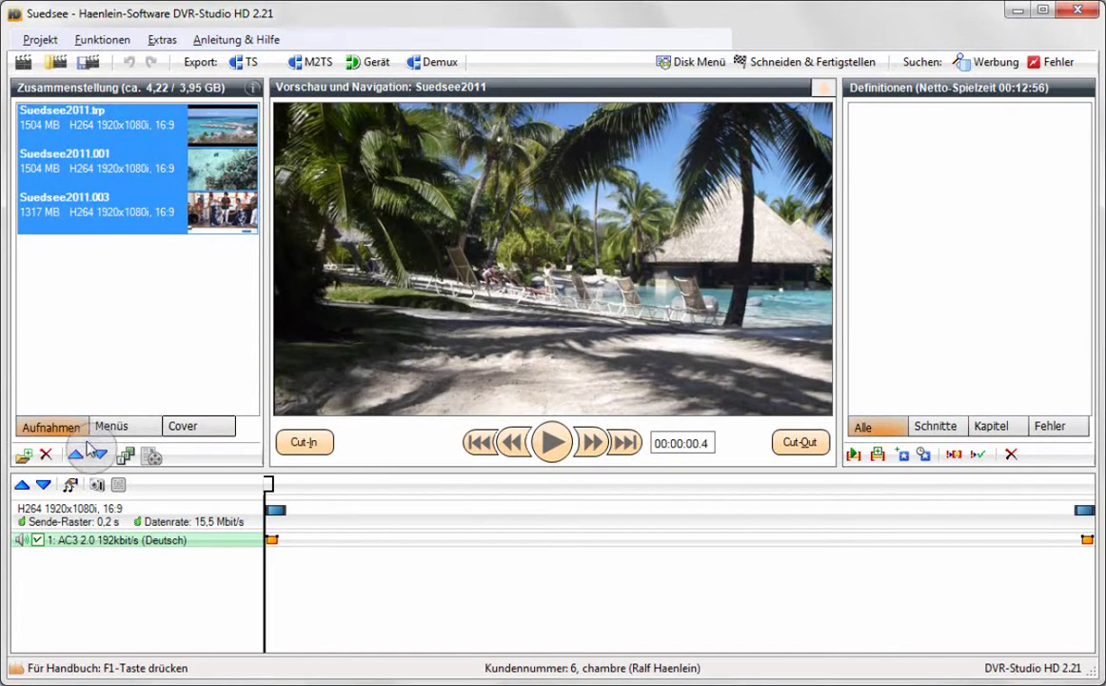
left_click(47, 456)
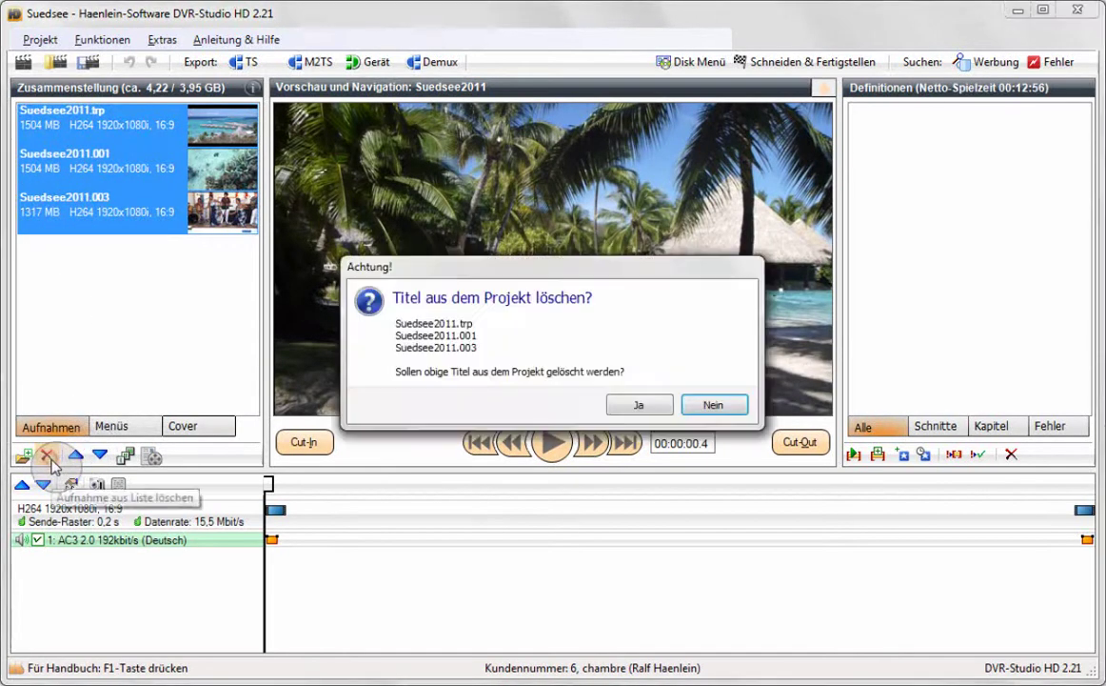
left_click(639, 407)
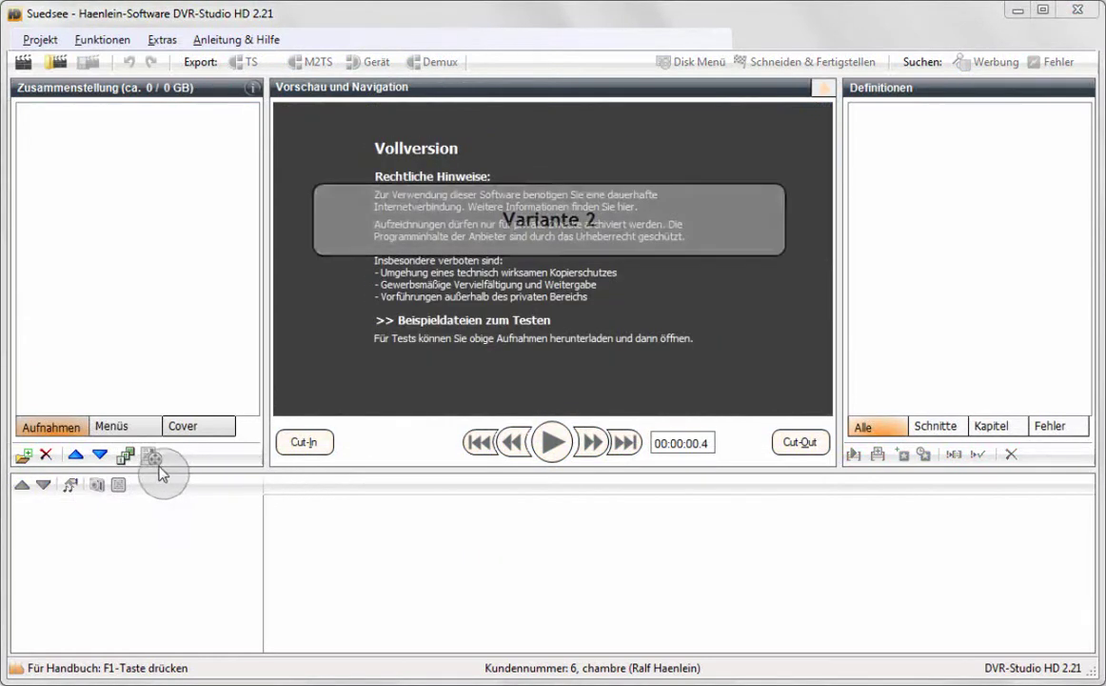
Step: Add Suedsee2011.trp, .001, .002 and .003 to the project together and merge them into one recording
left_click(27, 457)
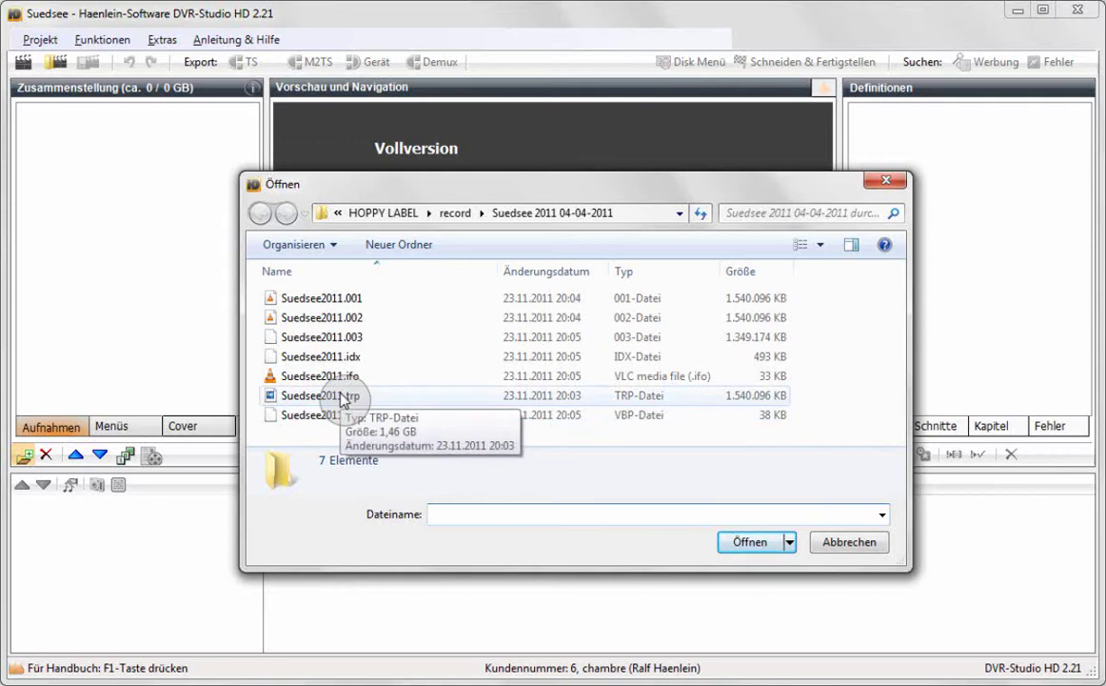
left_click(341, 396)
left_click(335, 298, "ctrl")
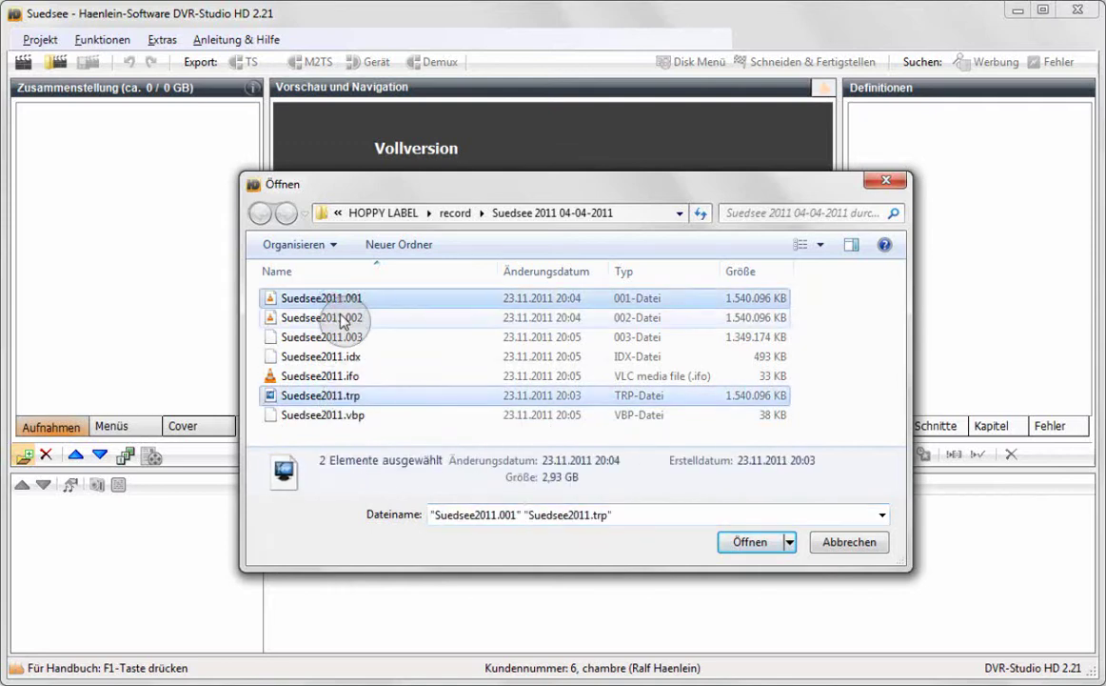
left_click(343, 319, "ctrl")
left_click(355, 338, "ctrl")
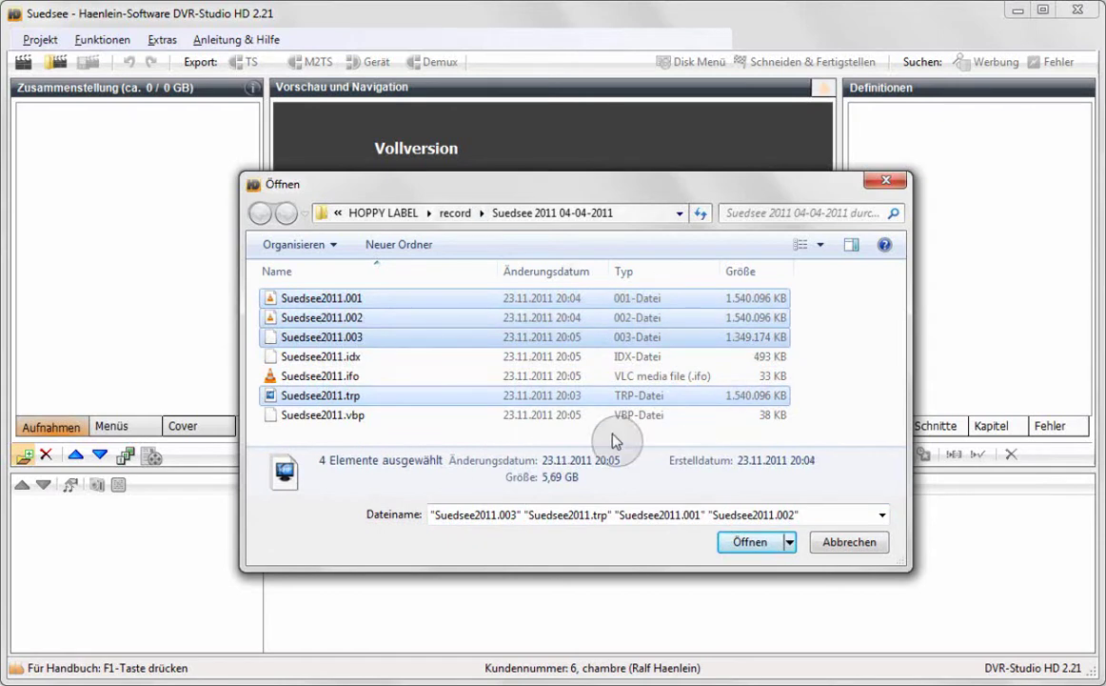
left_click(751, 542)
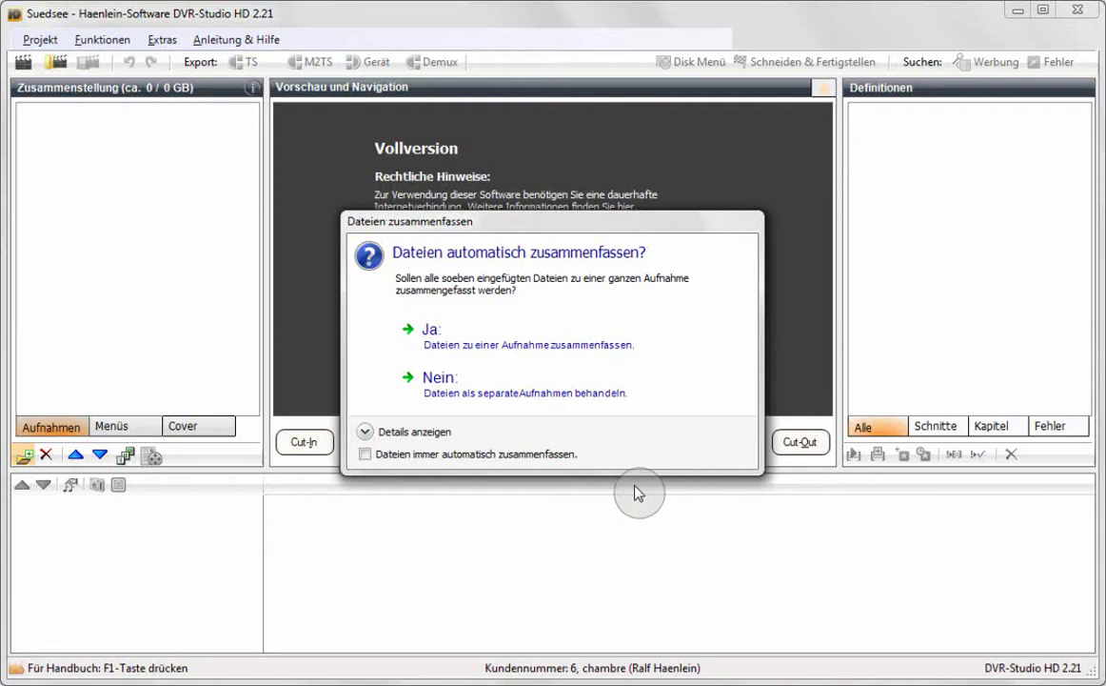
left_click(479, 343)
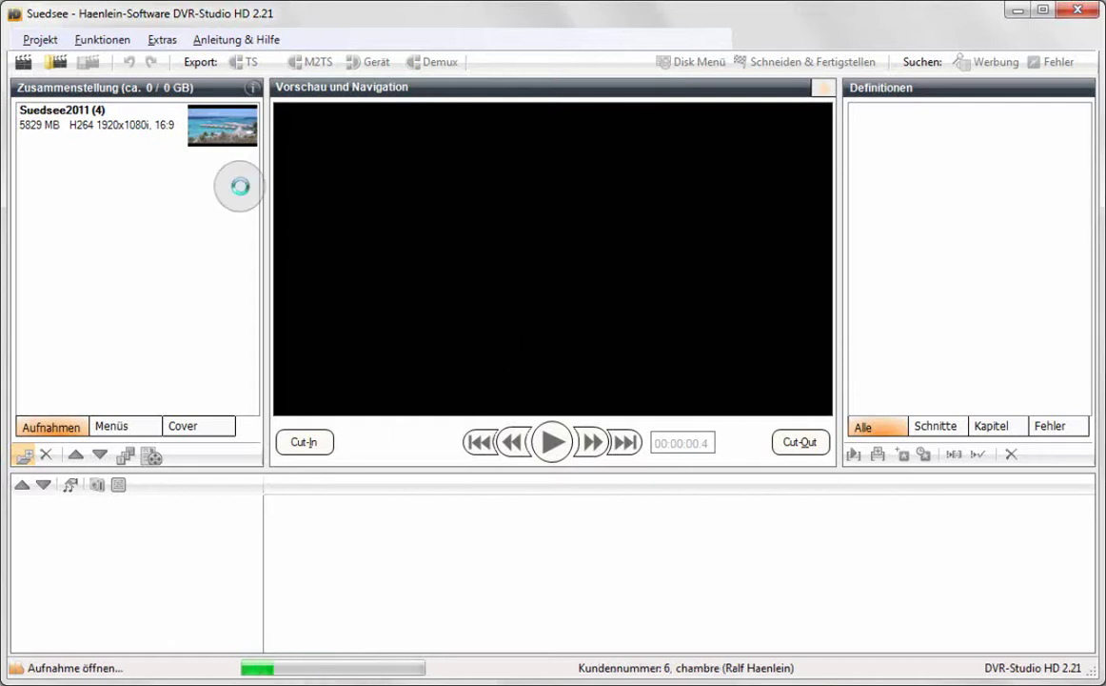
Step: Delete the merged Suedsee2011 recording from the project
left_click(84, 130)
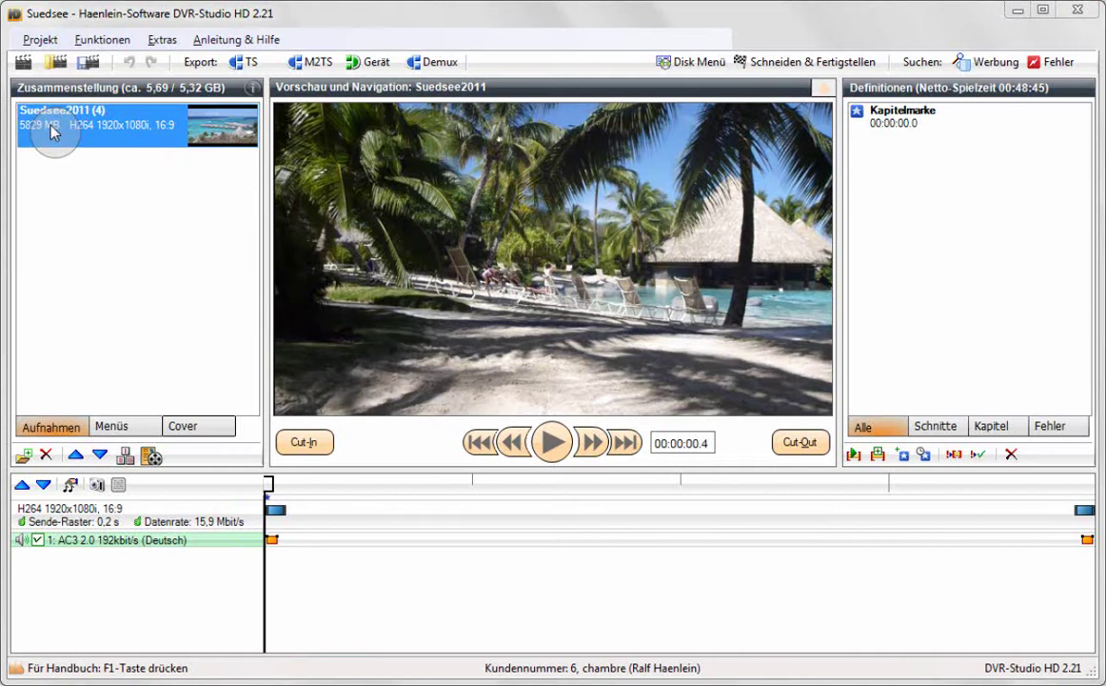
left_click(45, 454)
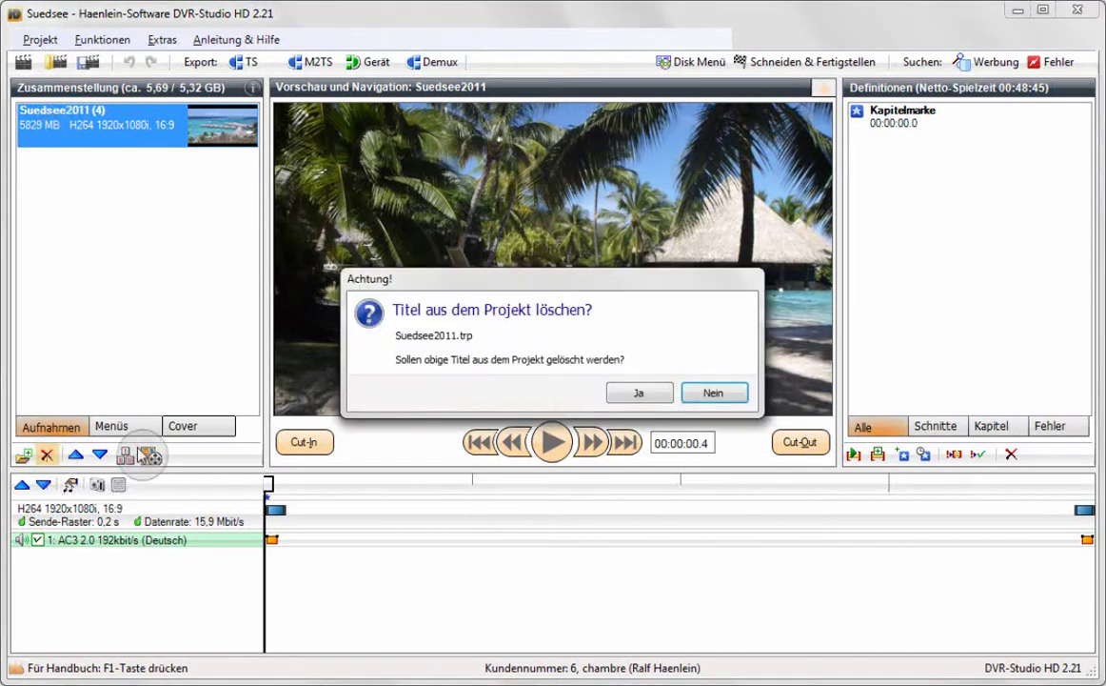
left_click(637, 392)
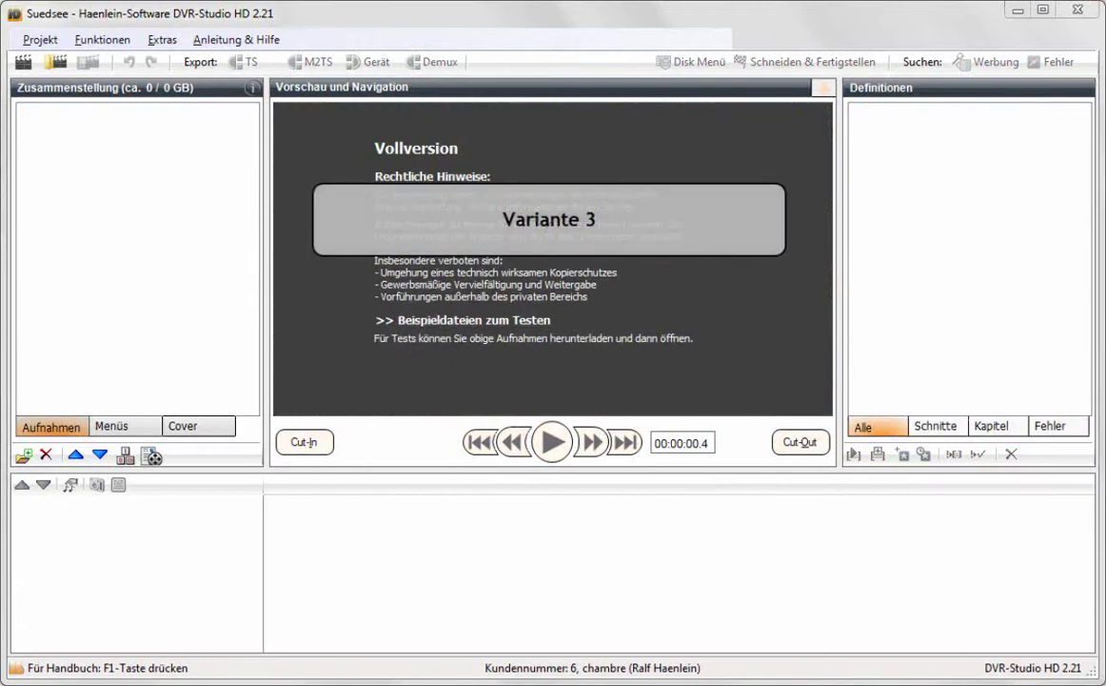
key("super+e")
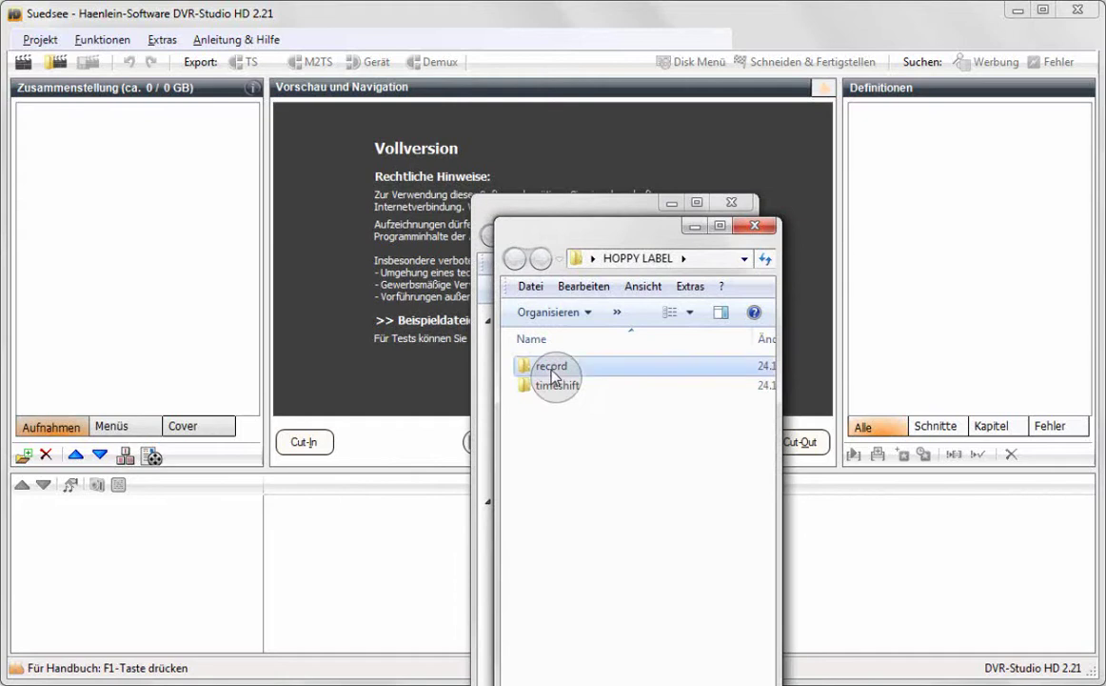
double_click(553, 371)
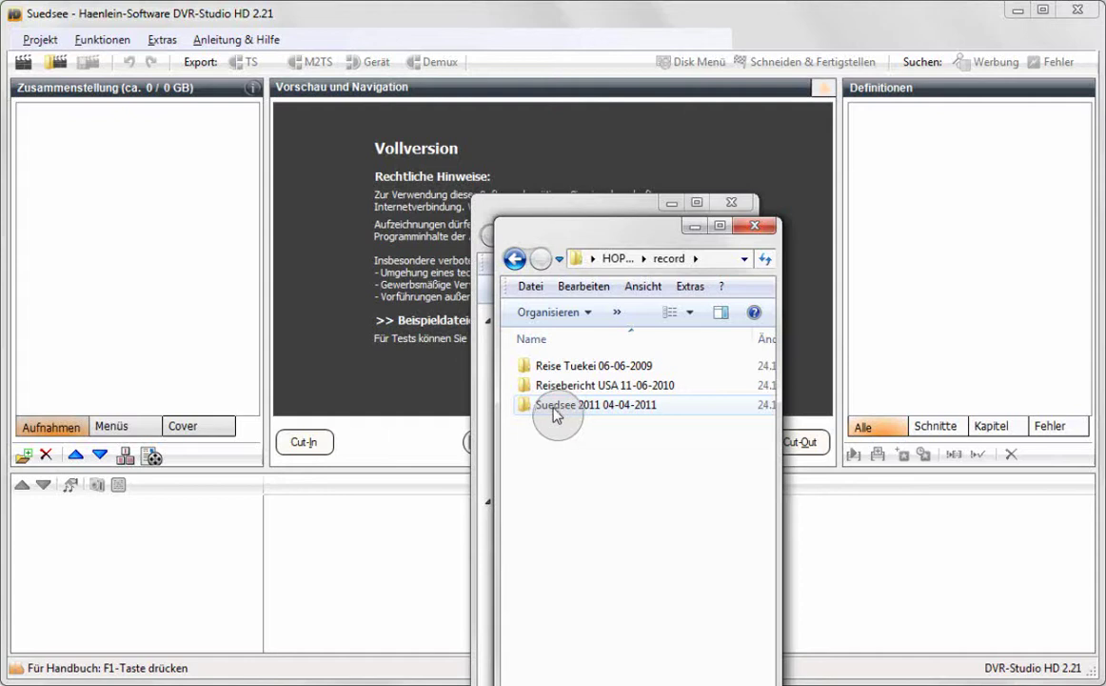
mouse_move(555, 416)
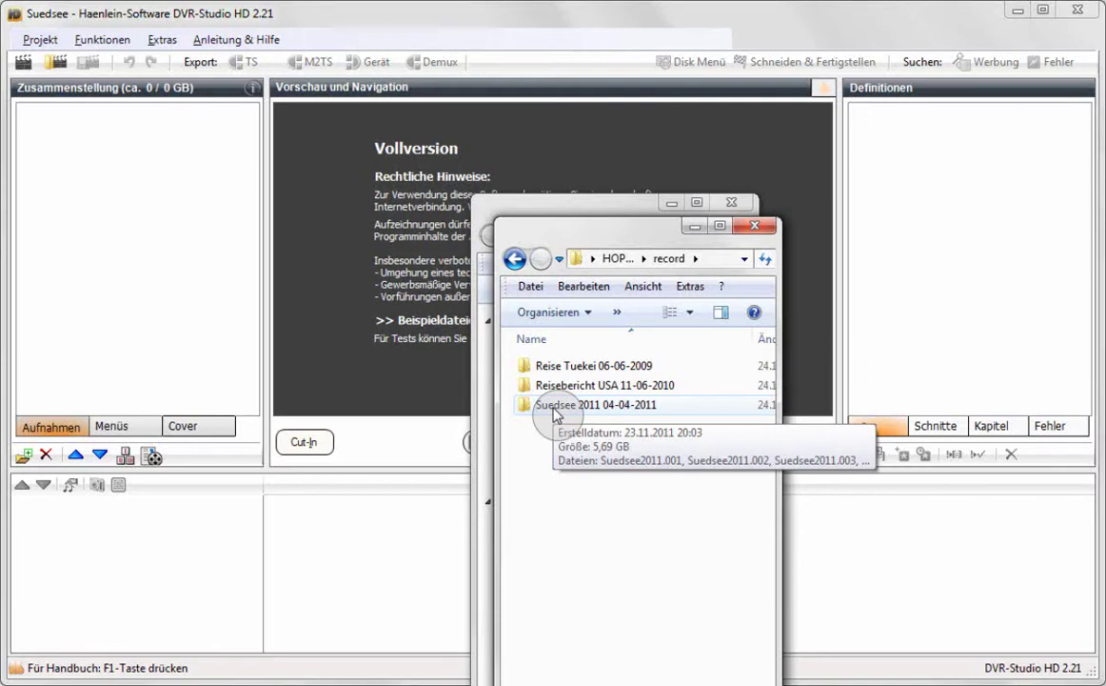
left_click(555, 416)
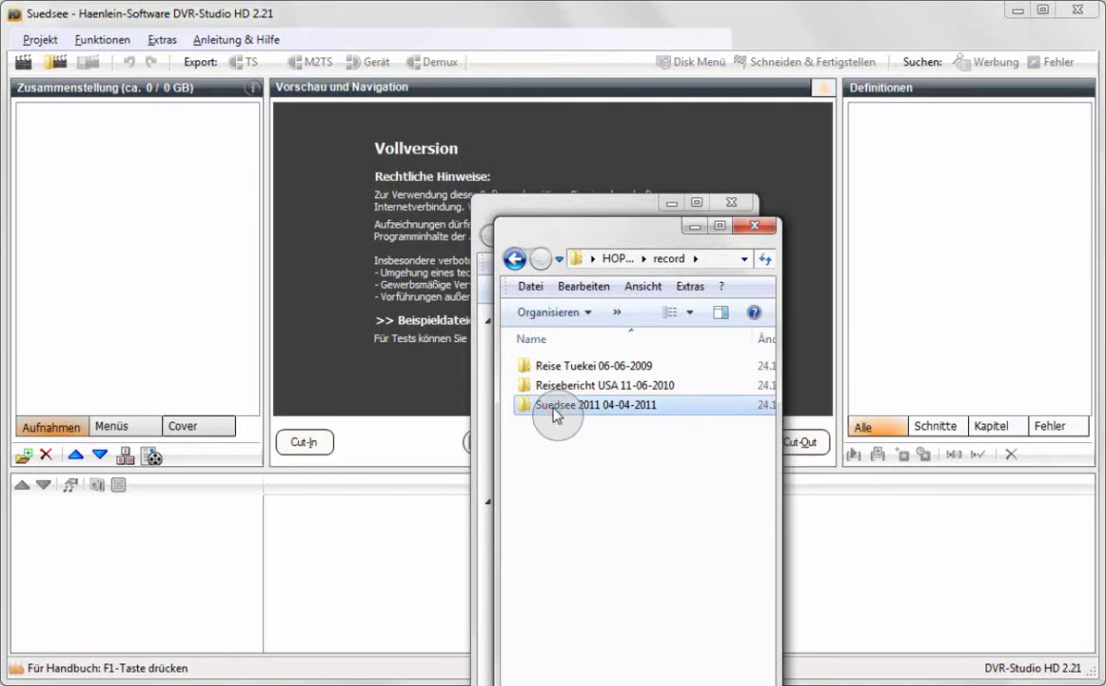
left_click_drag(555, 416, 162, 324)
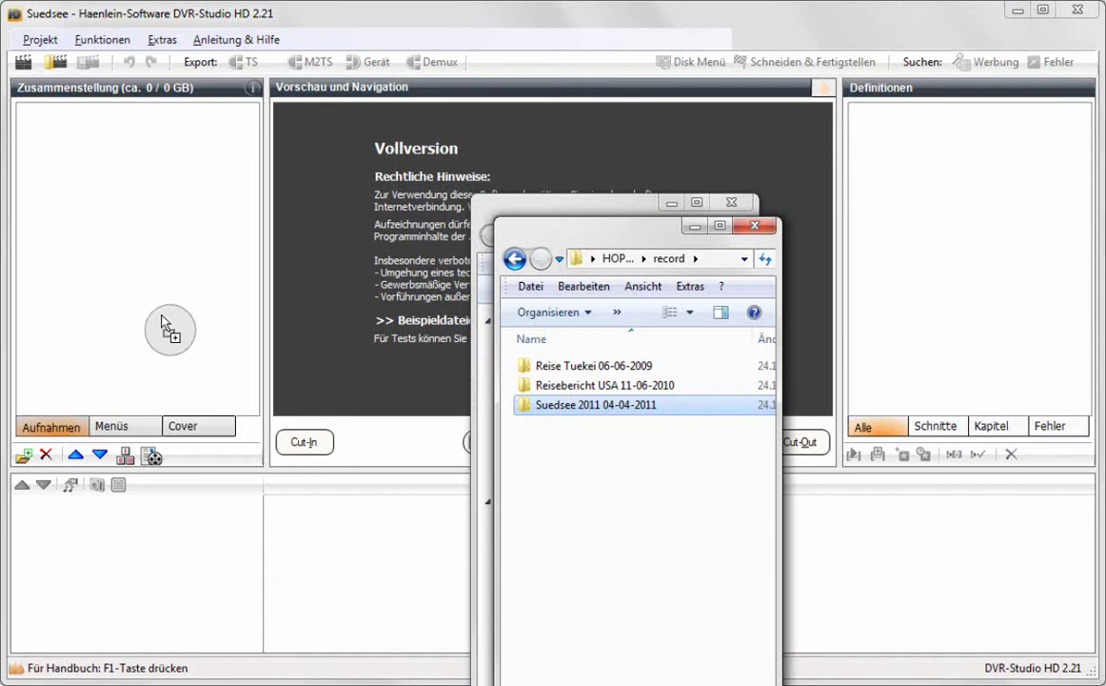
left_click_drag(161, 319, 161, 316)
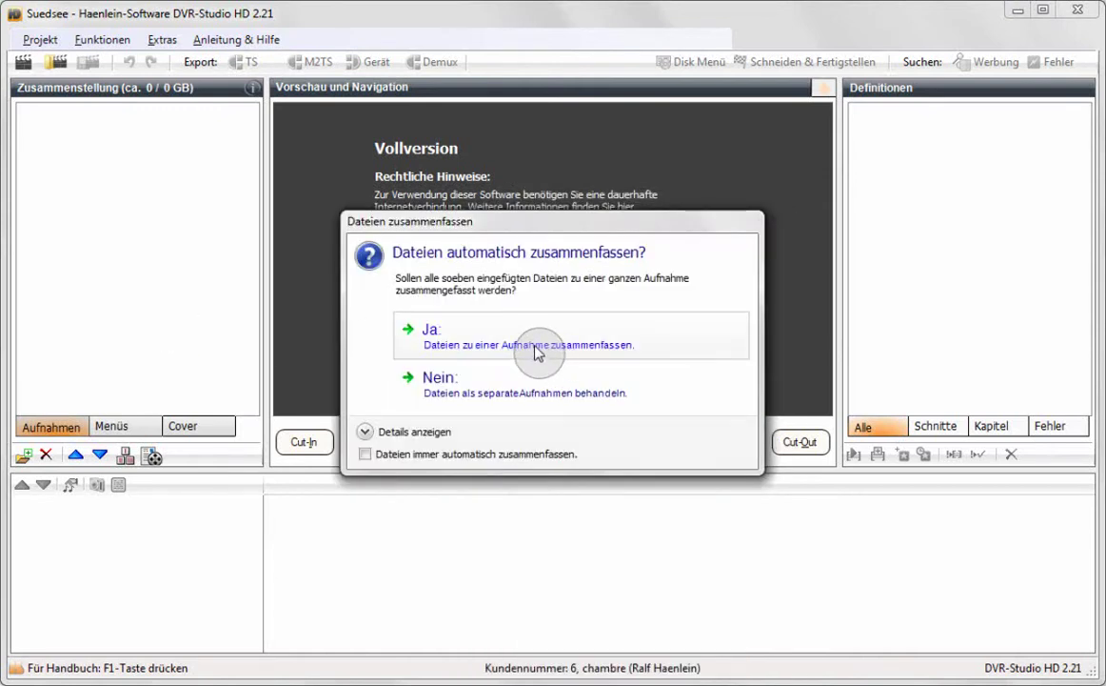
left_click(537, 350)
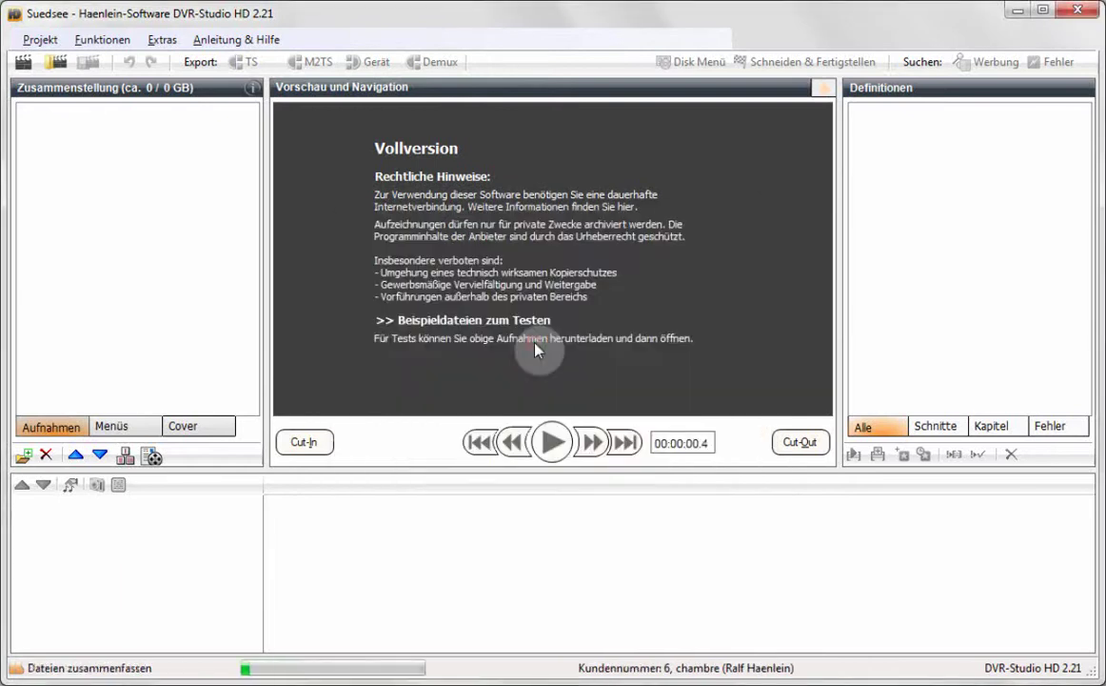